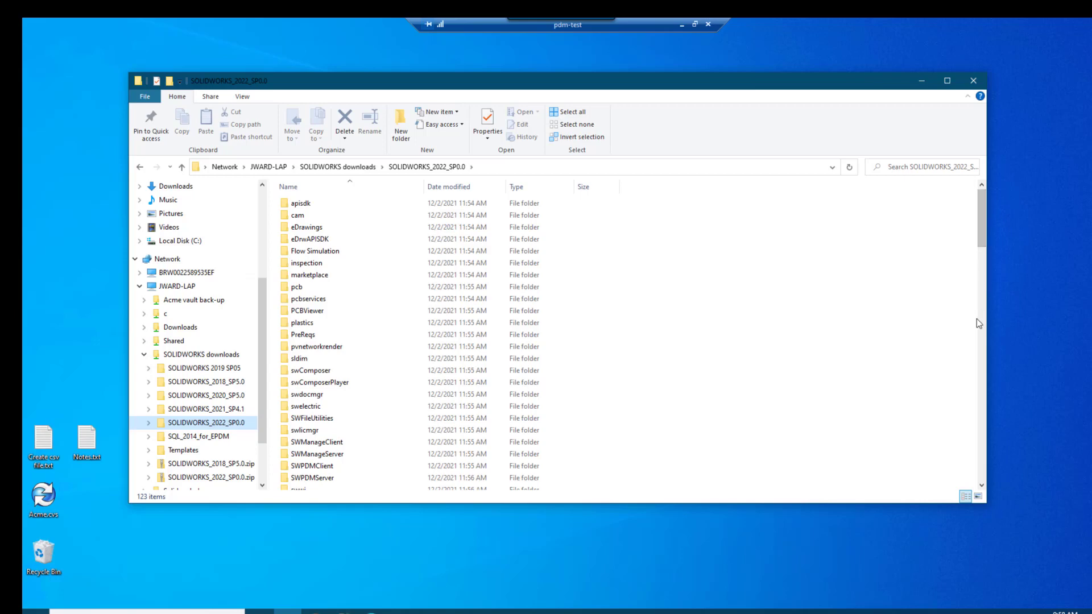
Run setup.exe from the SOLIDWORKS_2022_SP0.0 folder and choose to install on this computer.
{"action": "left_click_drag", "start_coordinate": [980, 235], "coordinate": [980, 472]}
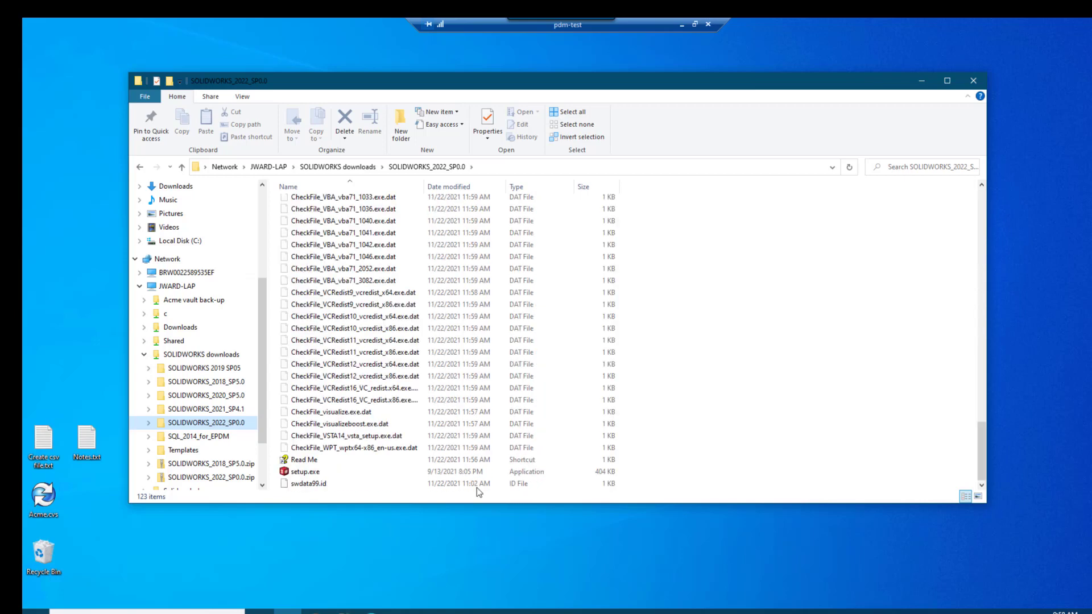
{"action": "left_click", "coordinate": [311, 474]}
{"action": "double_click", "coordinate": [317, 474]}
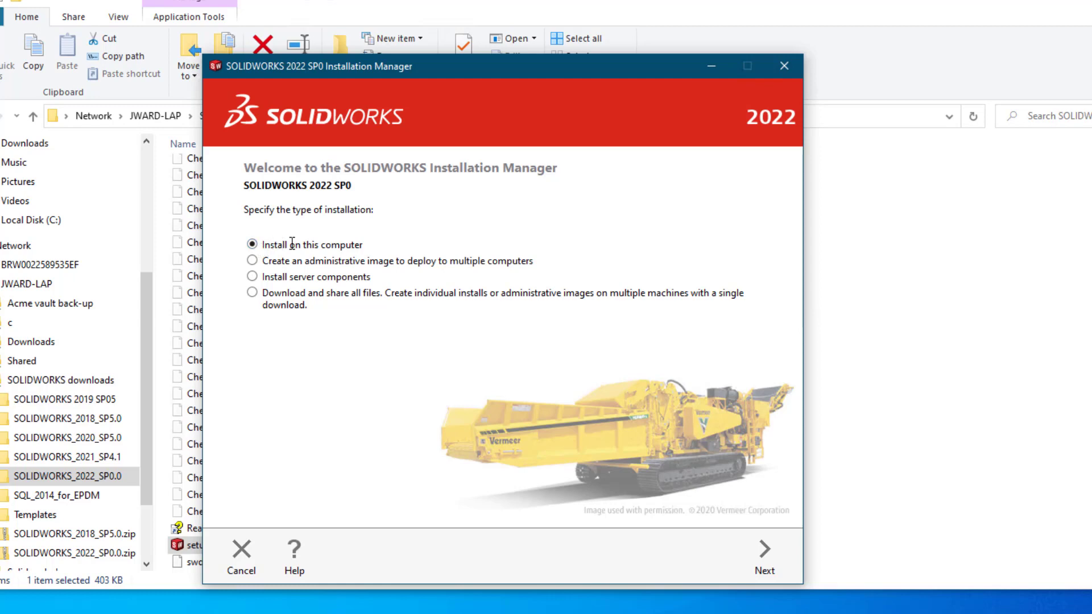
{"action": "left_click", "coordinate": [760, 556]}
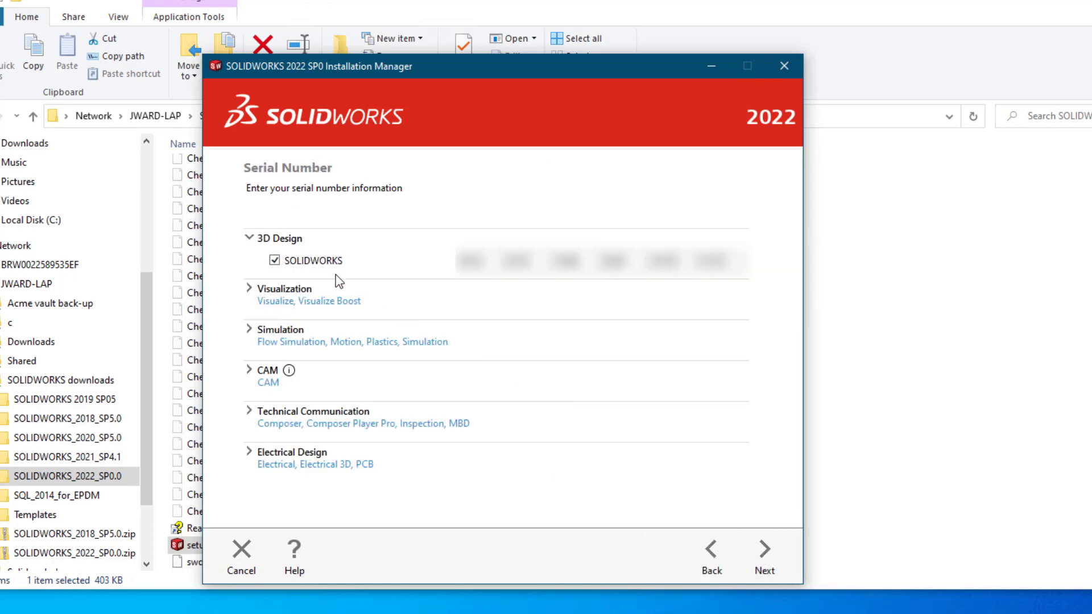
Exclude SOLIDWORKS from the serial number entries and continue the installation without a serial number.
{"action": "left_click", "coordinate": [275, 260]}
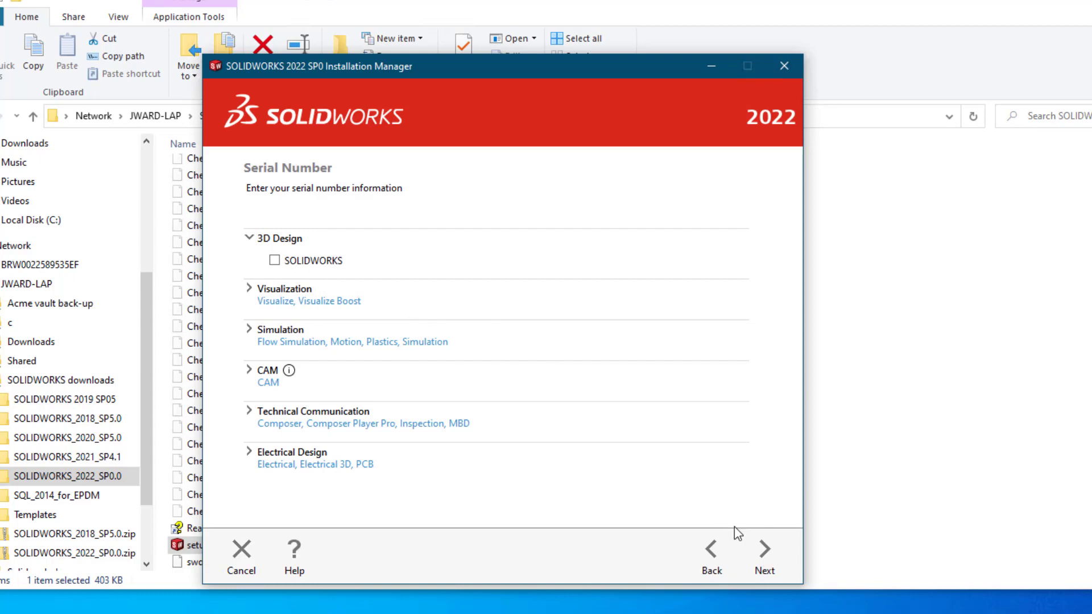
{"action": "left_click", "coordinate": [766, 554]}
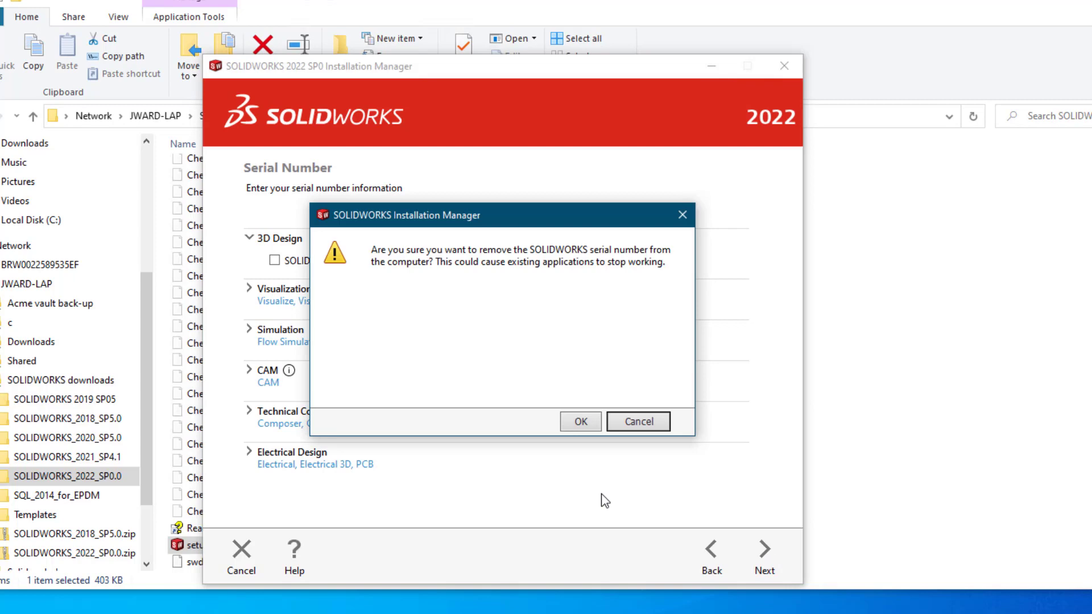
{"action": "left_click", "coordinate": [582, 424]}
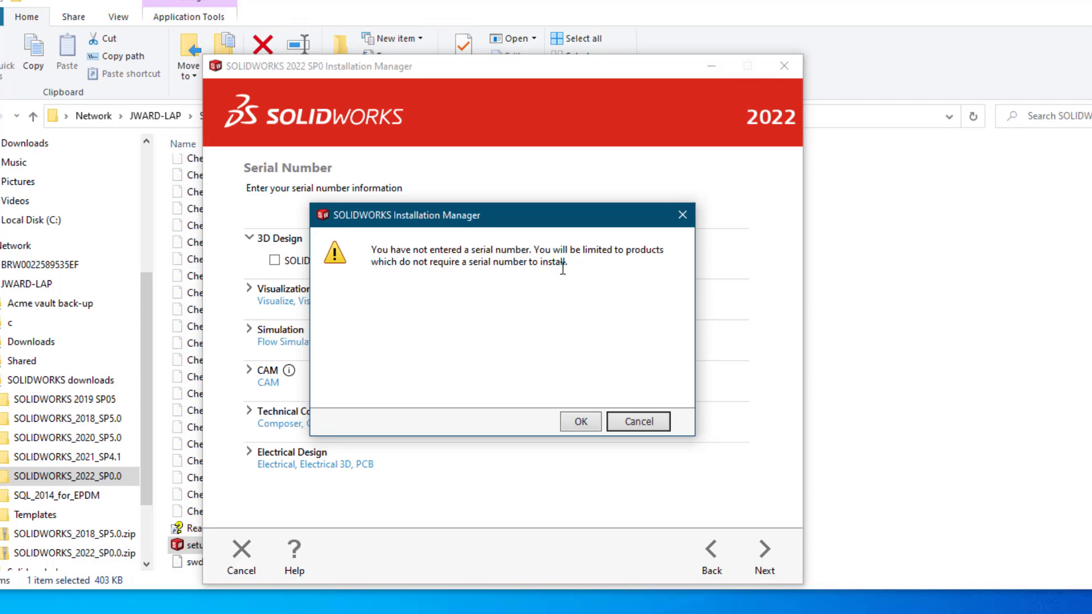
{"action": "left_click", "coordinate": [581, 421]}
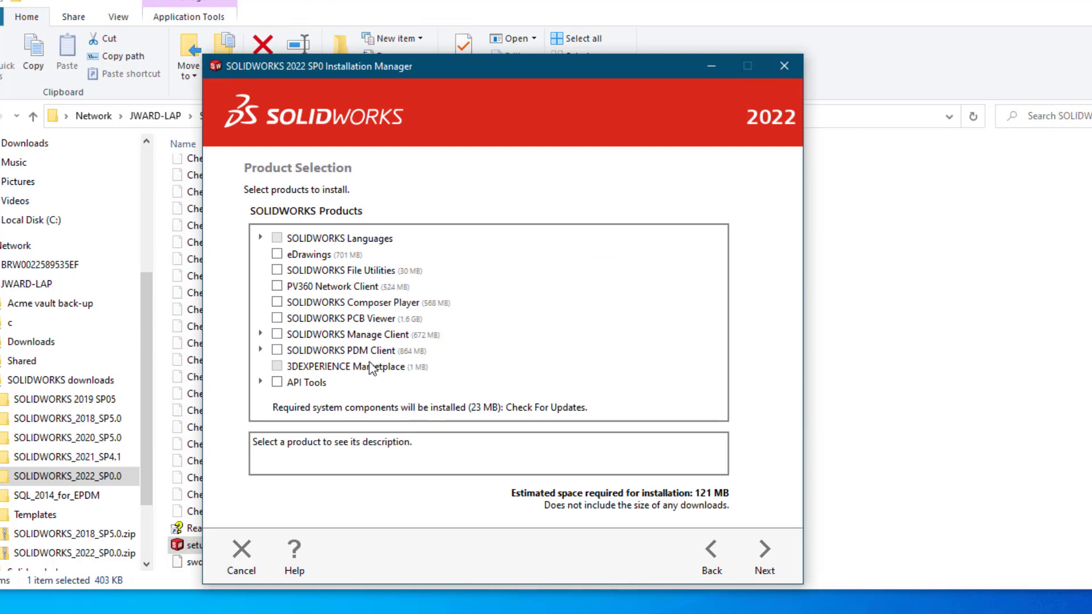
Select SOLIDWORKS PDM Client as the product to install, without Item Explorer, and proceed to the summary.
{"action": "left_click", "coordinate": [278, 353]}
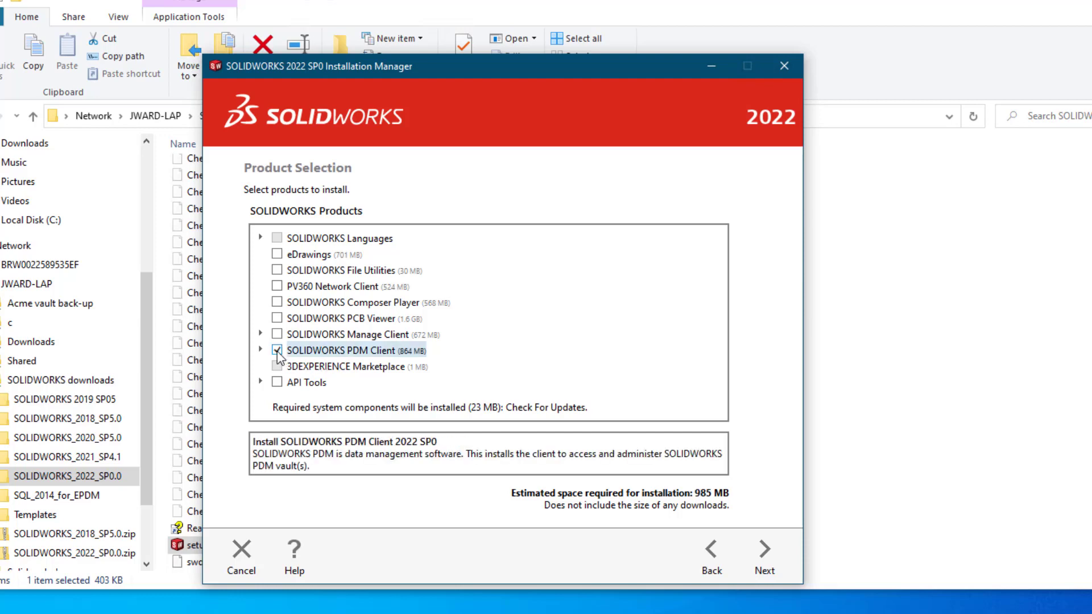
{"action": "left_click", "coordinate": [261, 351]}
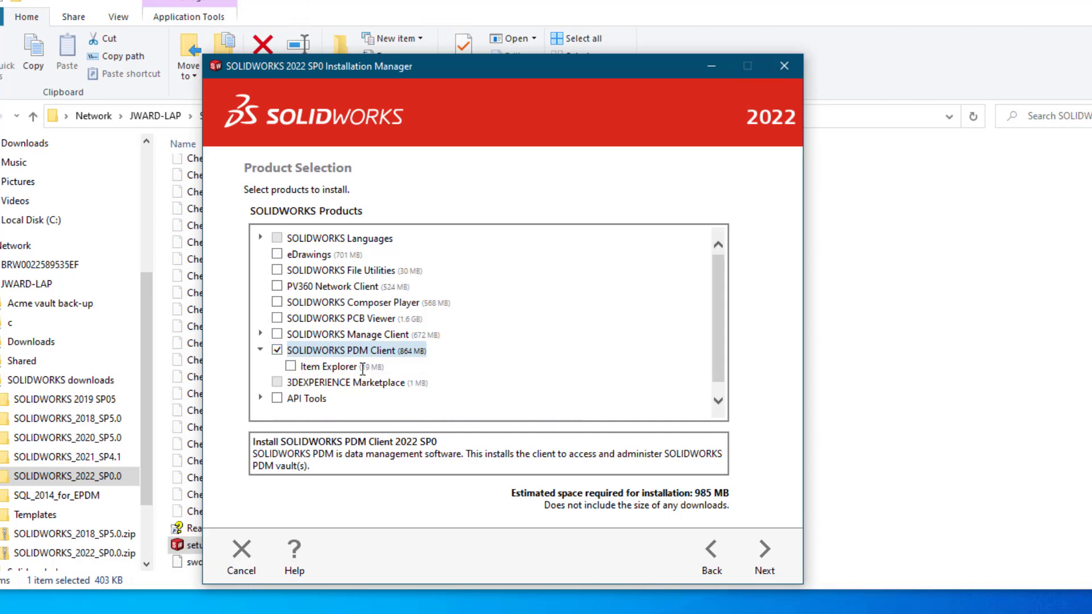
{"action": "left_click", "coordinate": [261, 351]}
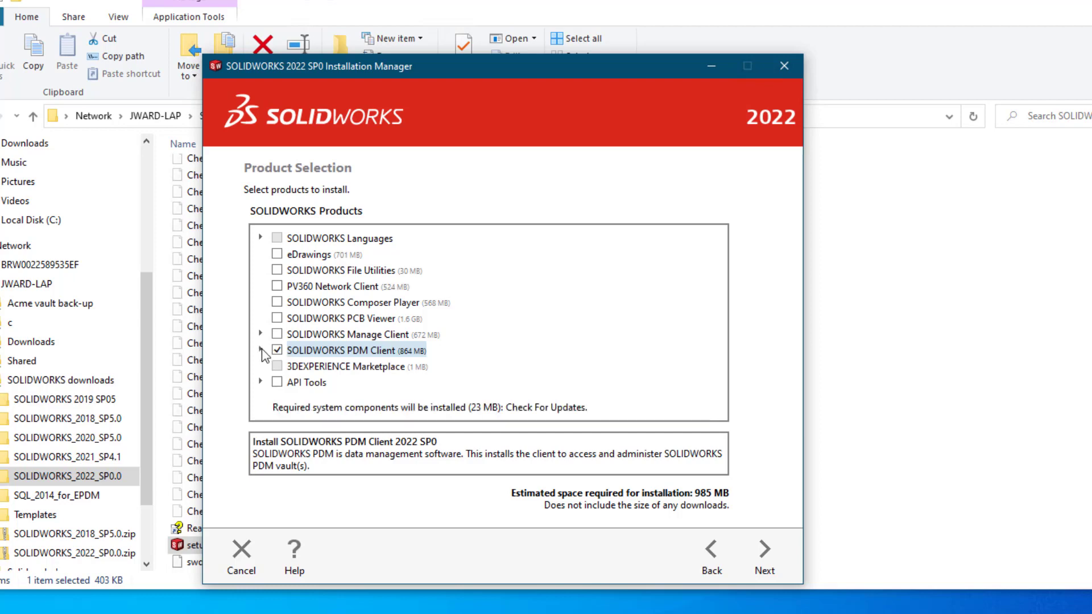
{"action": "left_click", "coordinate": [765, 554]}
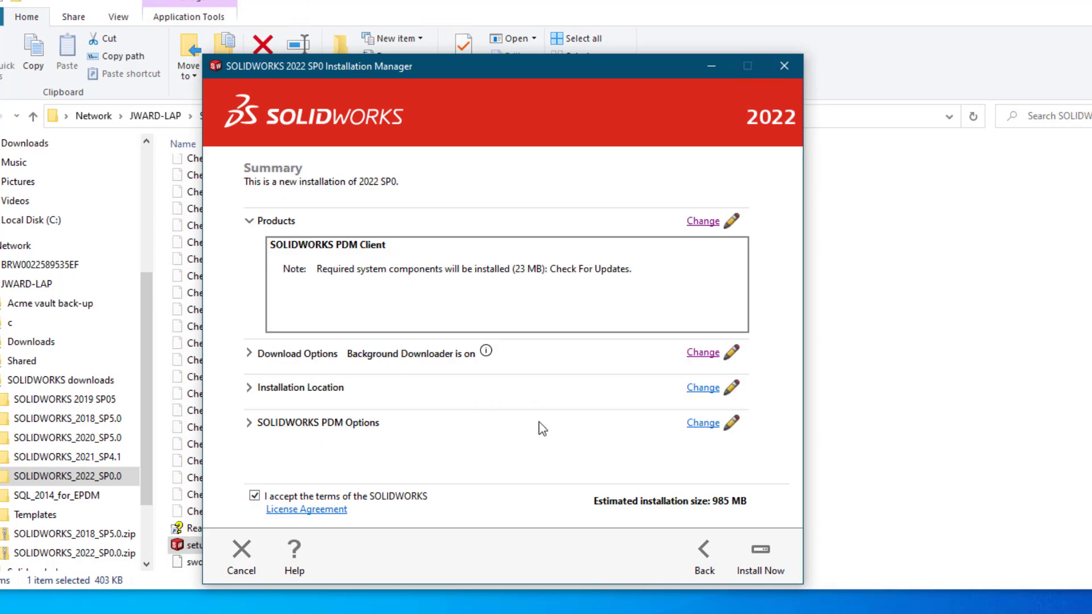
Use the SOLIDWORKS PDM Professional CAD Editor client without add-ins and start installing with license server 25734@JWARD-LAP.
{"action": "left_click", "coordinate": [705, 424]}
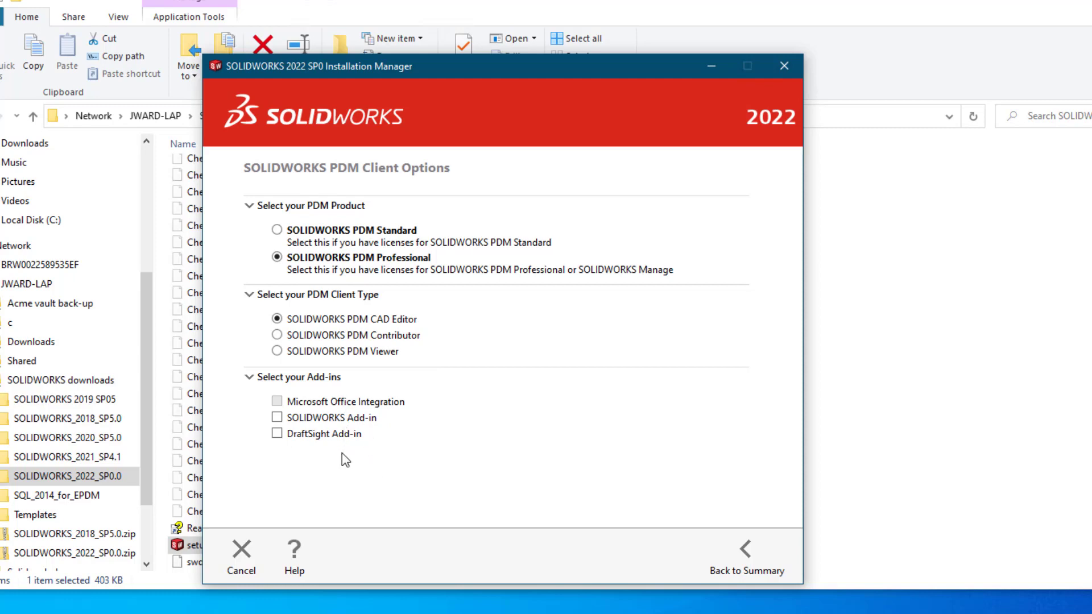
{"action": "left_click", "coordinate": [758, 556]}
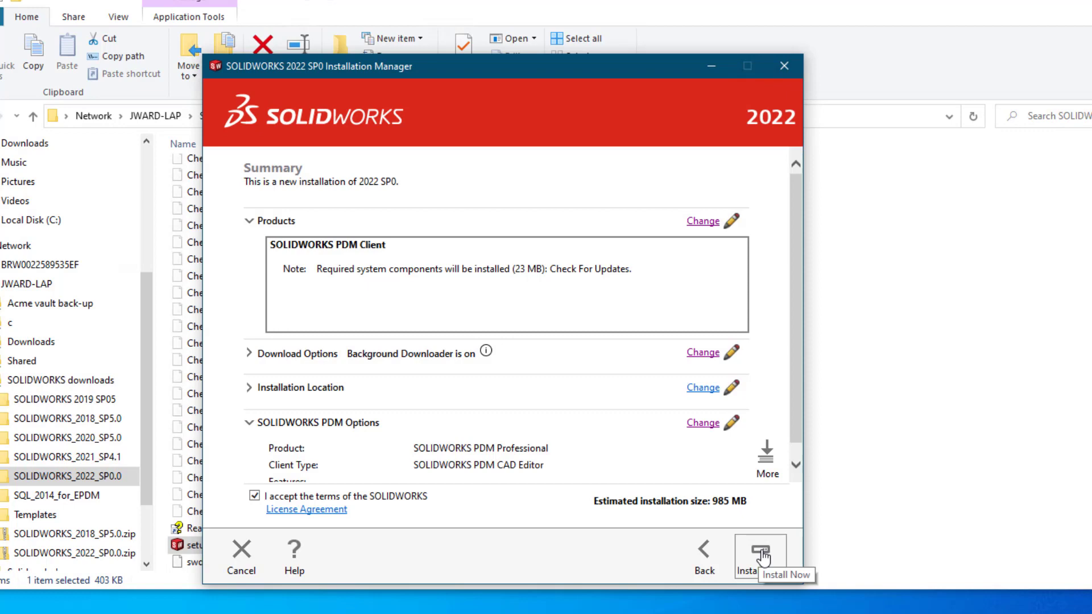
{"action": "left_click", "coordinate": [760, 554]}
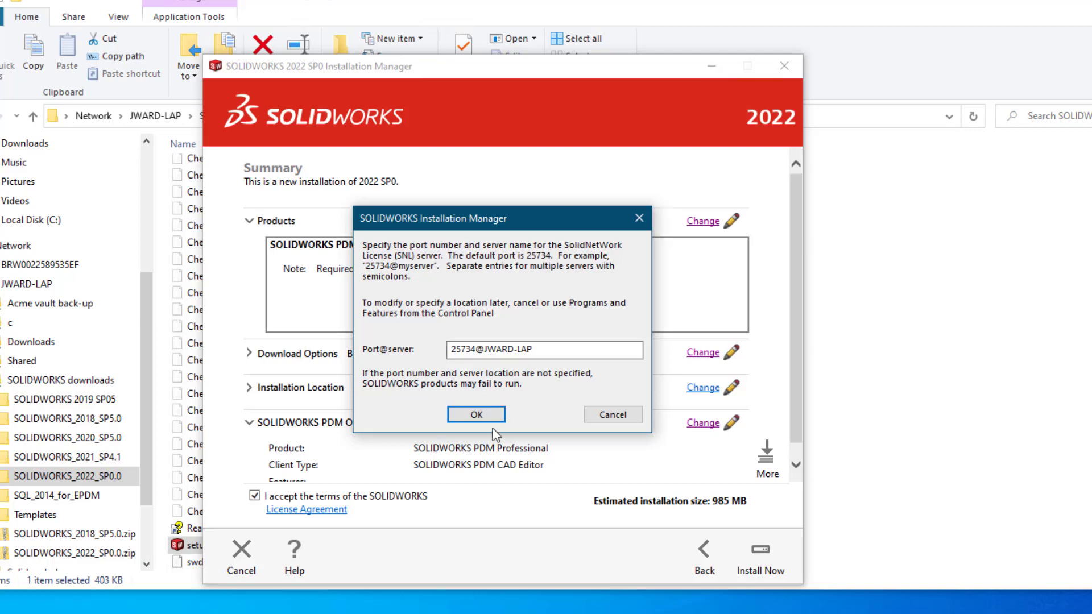
{"action": "left_click", "coordinate": [476, 414]}
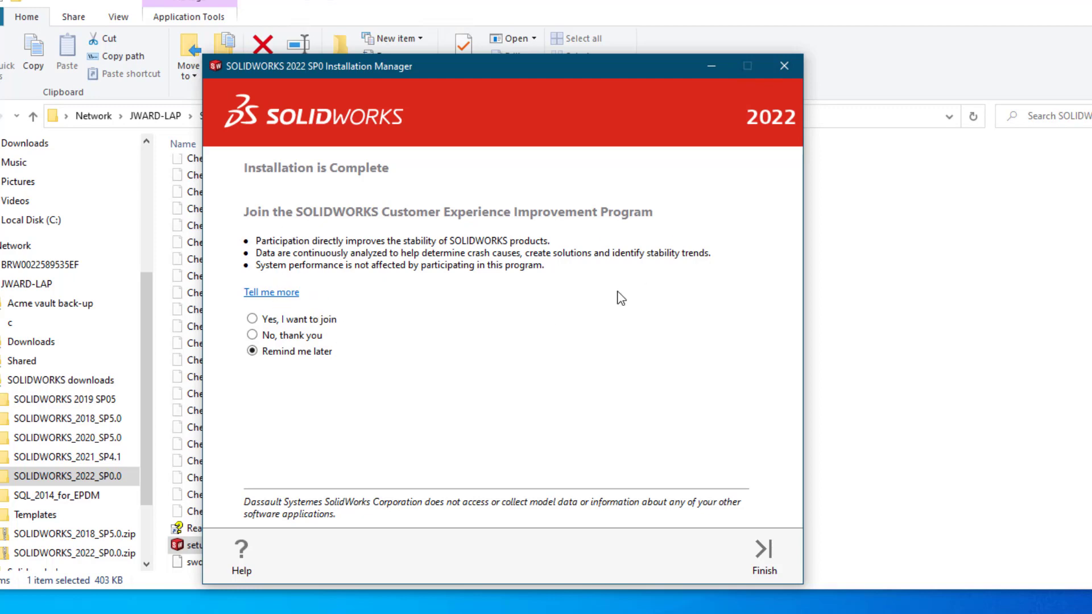
Decline joining the Customer Experience Improvement Program and finish the Installation Manager.
{"action": "left_click", "coordinate": [254, 337]}
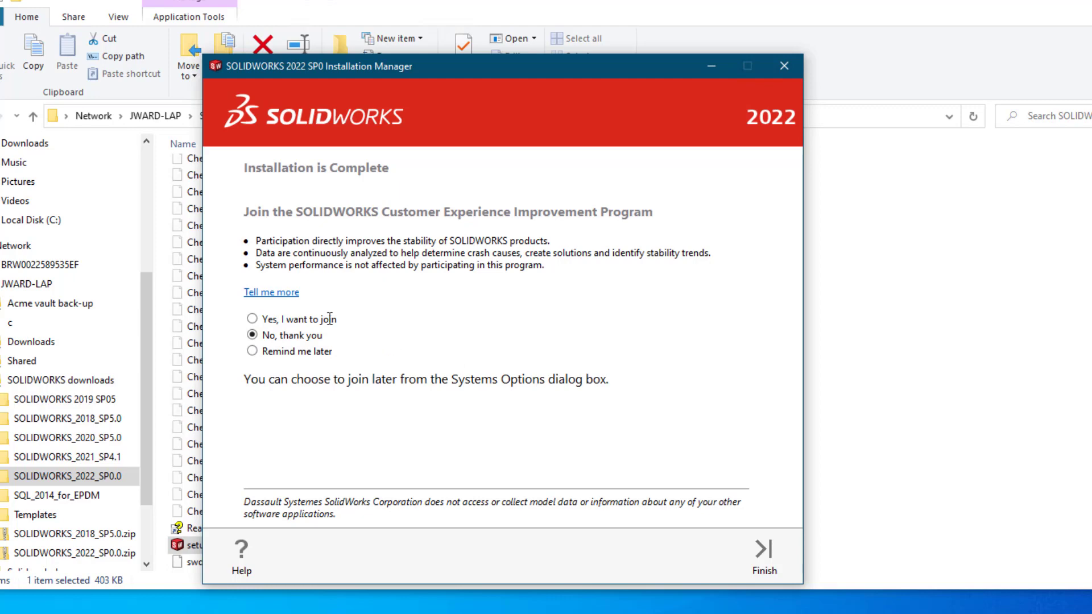
{"action": "left_click", "coordinate": [754, 550]}
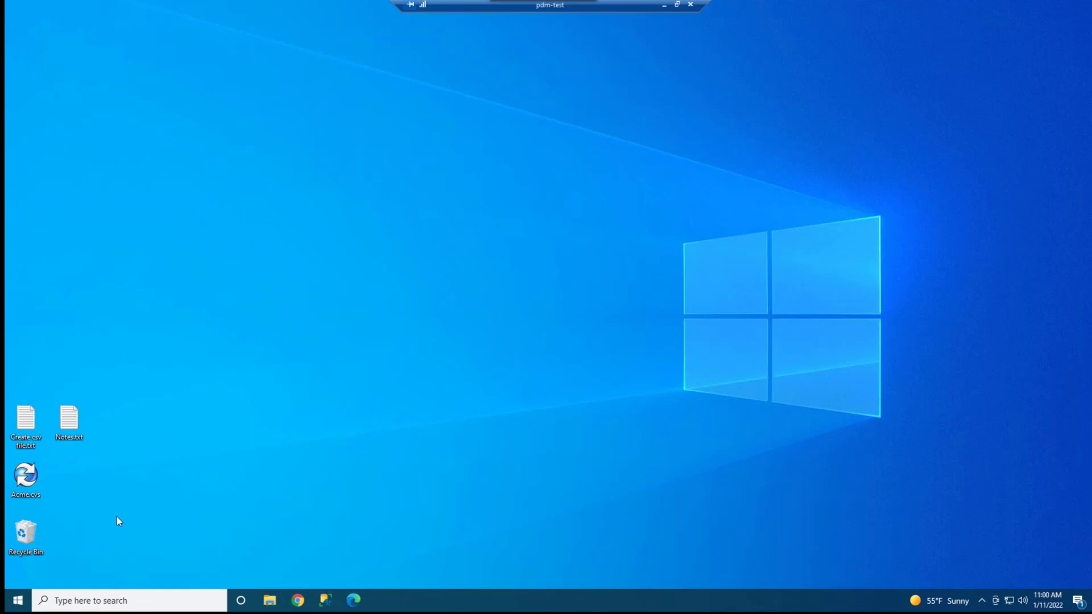
{"action": "left_click", "coordinate": [93, 602]}
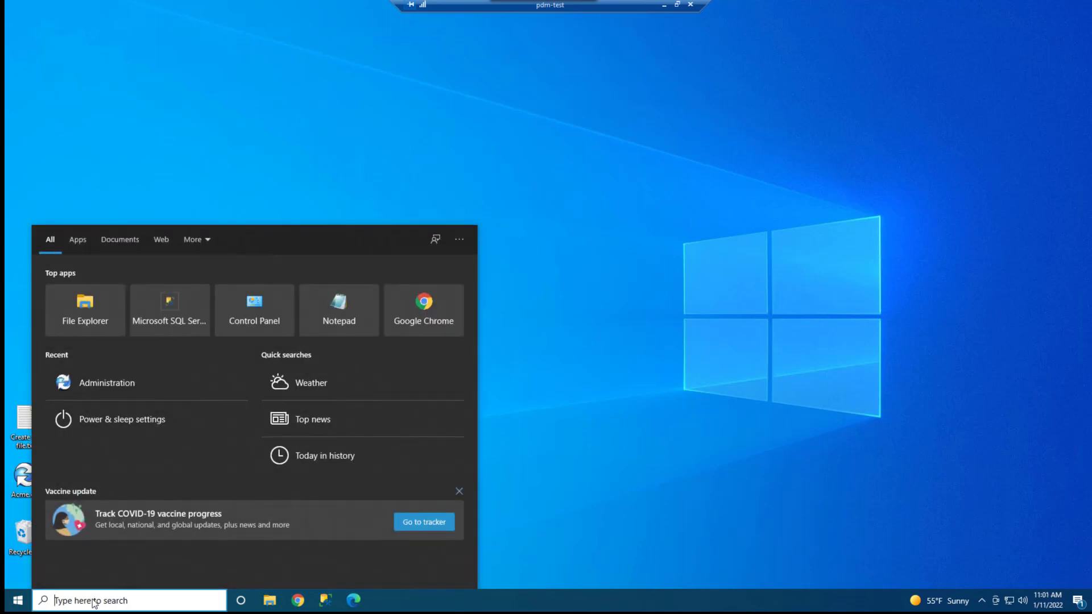
{"action": "type", "text": "view"}
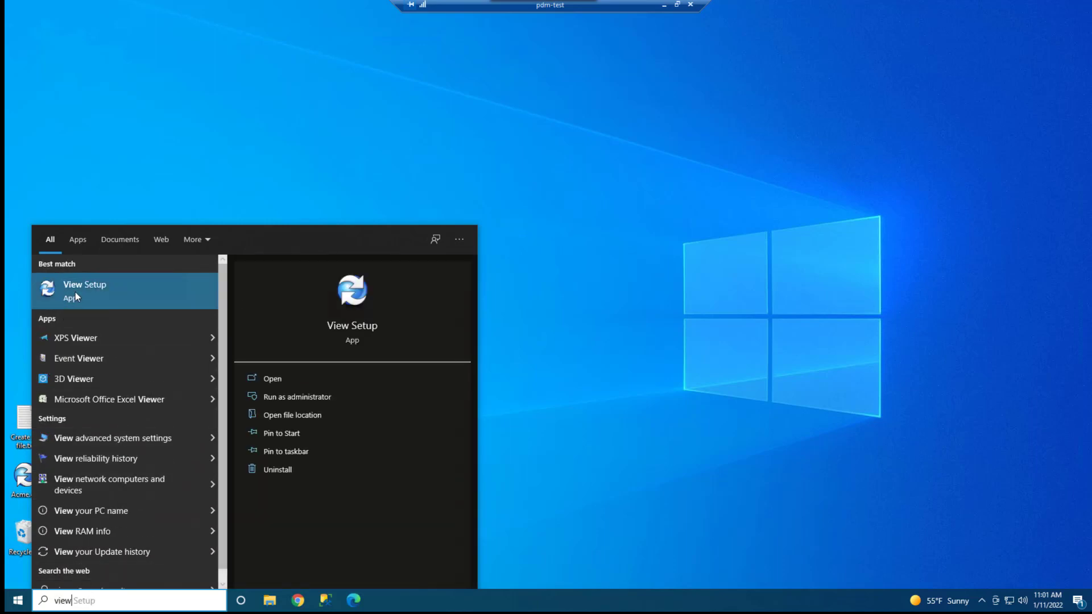
{"action": "left_click", "coordinate": [15, 601]}
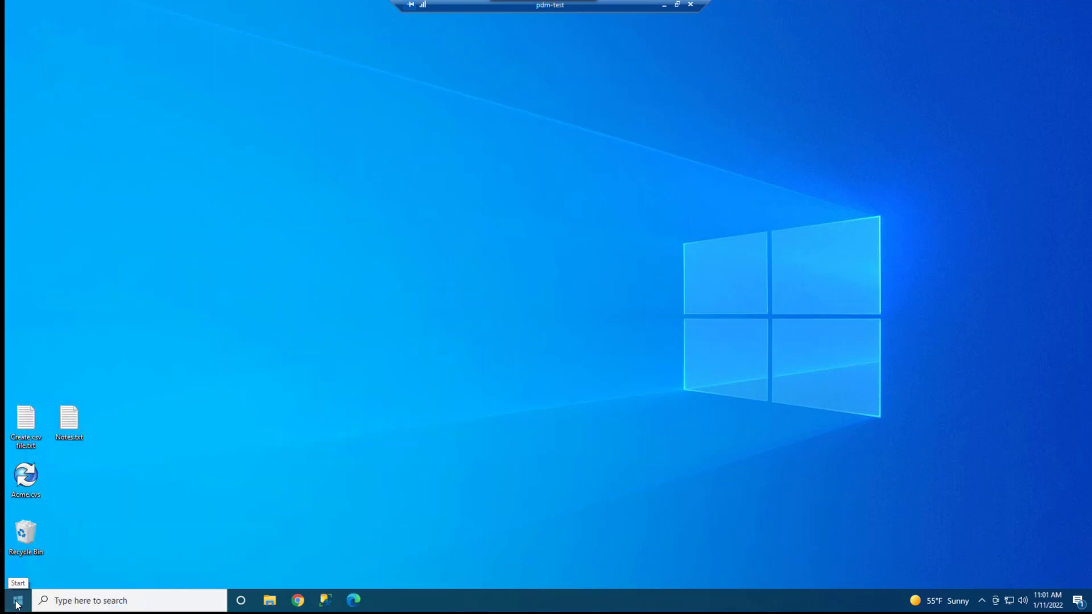
Launch View Setup from the SOLIDWORKS PDM program folder.
{"action": "left_click", "coordinate": [16, 603]}
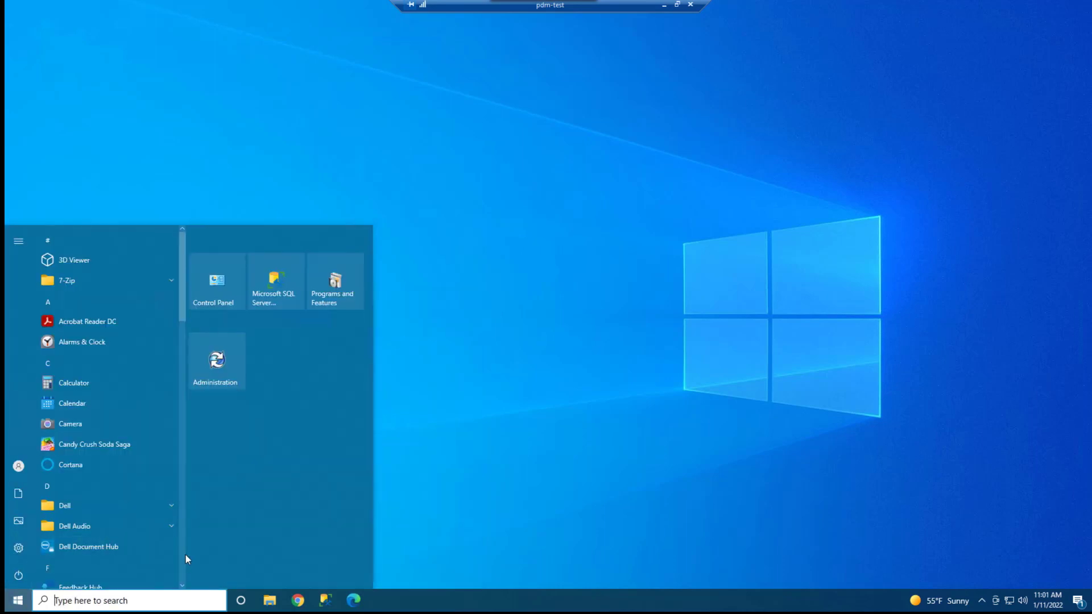
{"action": "scroll", "coordinate": [180, 554], "scroll_direction": "down", "scroll_amount": 10}
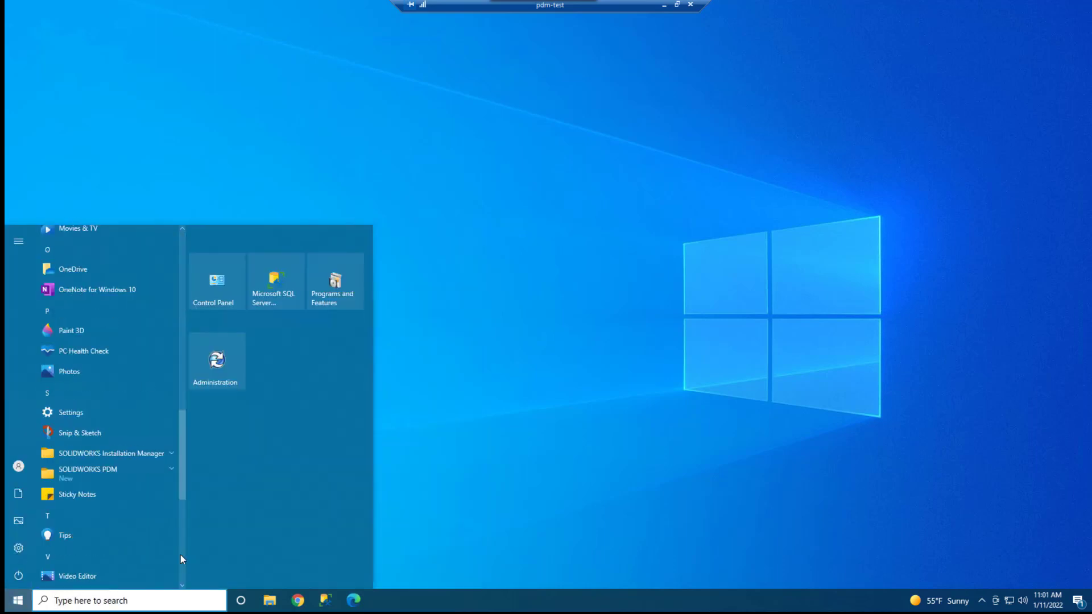
{"action": "left_click", "coordinate": [123, 470]}
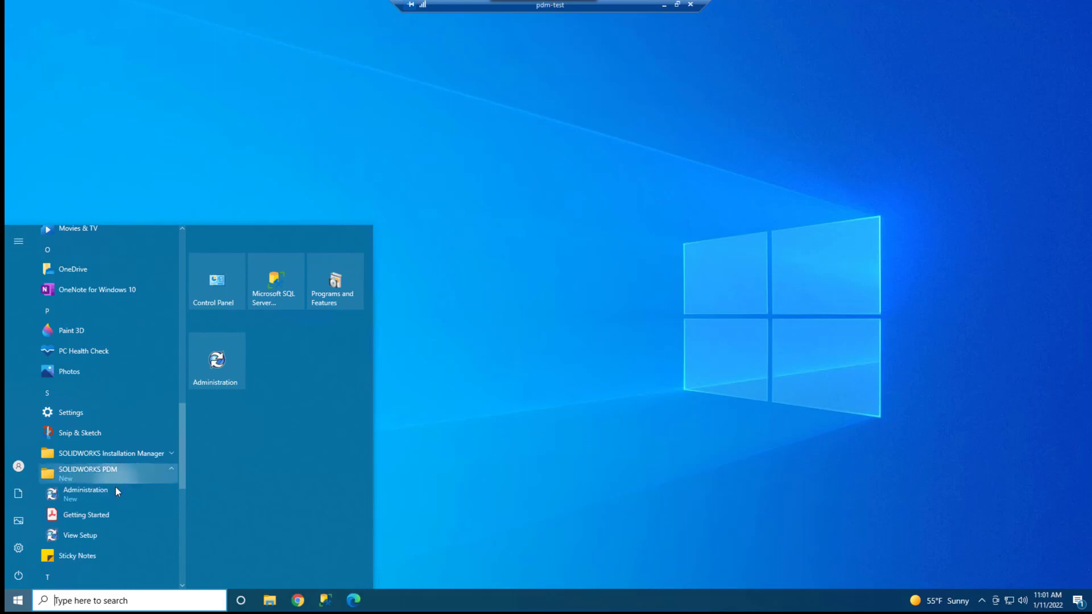
{"action": "left_click", "coordinate": [83, 535]}
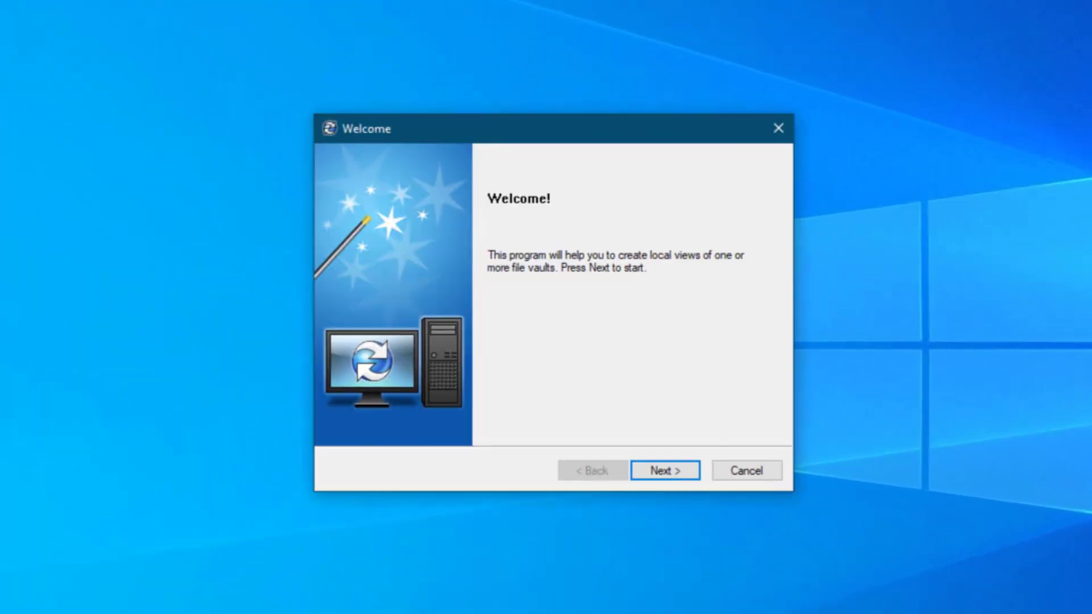
Choose JWARD-LAP as the archive server for the vault view, without adding a server manually.
{"action": "left_click", "coordinate": [660, 470]}
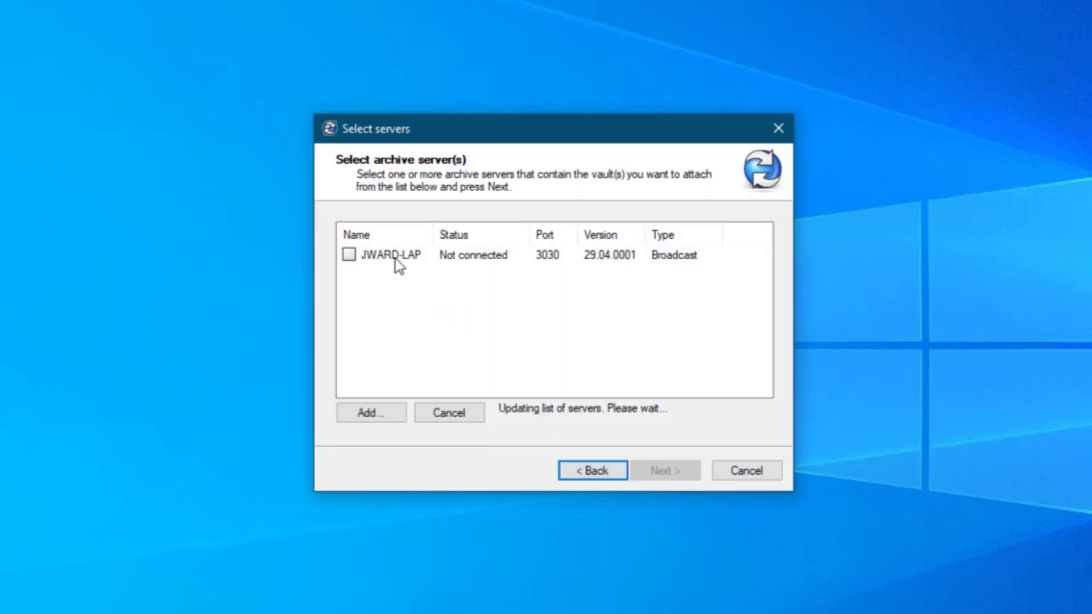
{"action": "left_click", "coordinate": [399, 411]}
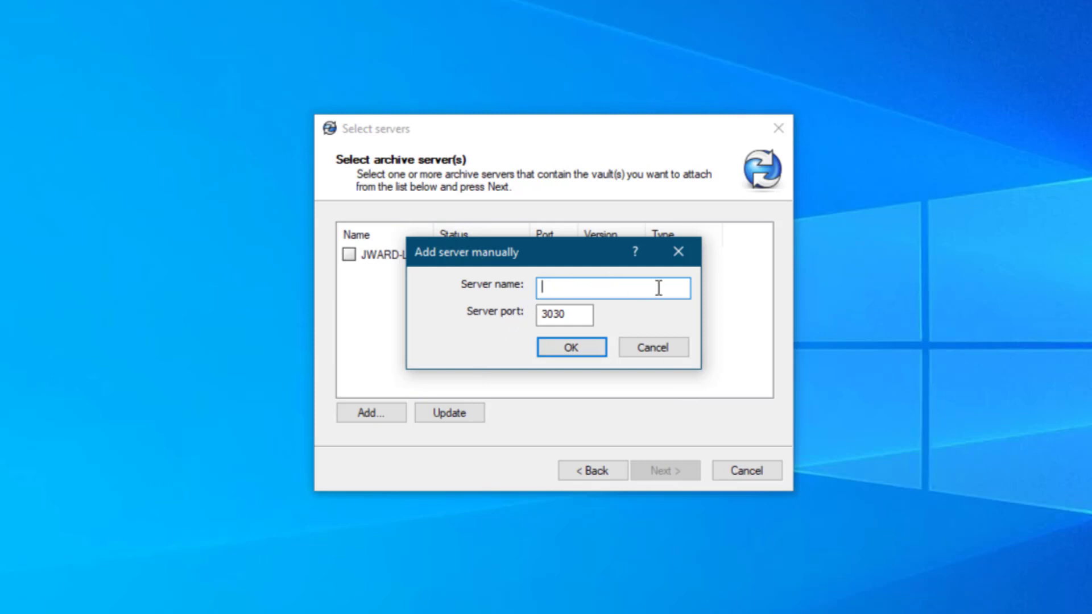
{"action": "left_click", "coordinate": [654, 351]}
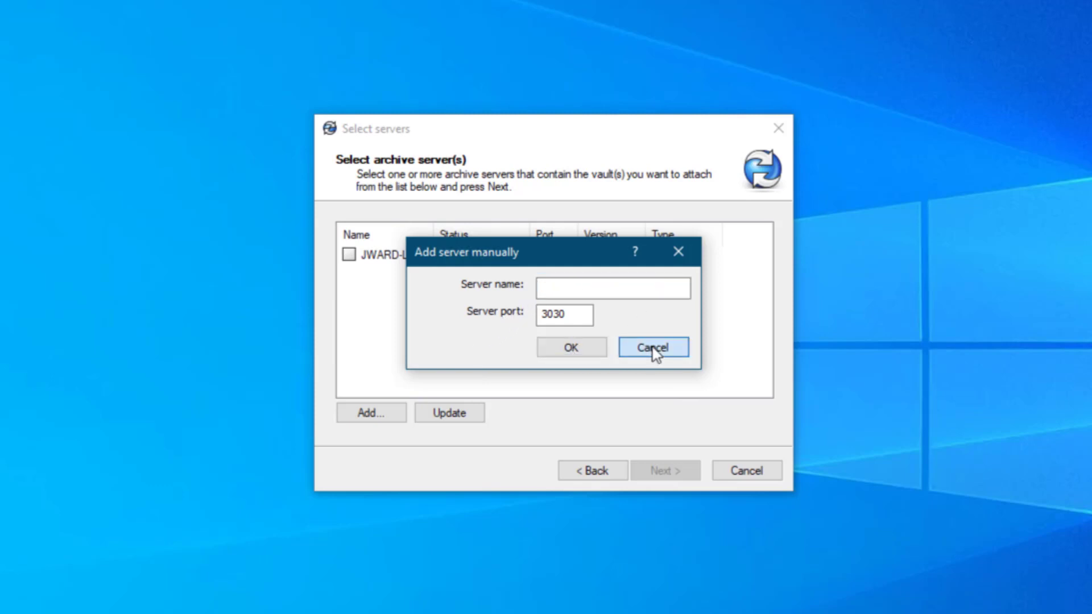
{"action": "left_click", "coordinate": [349, 254]}
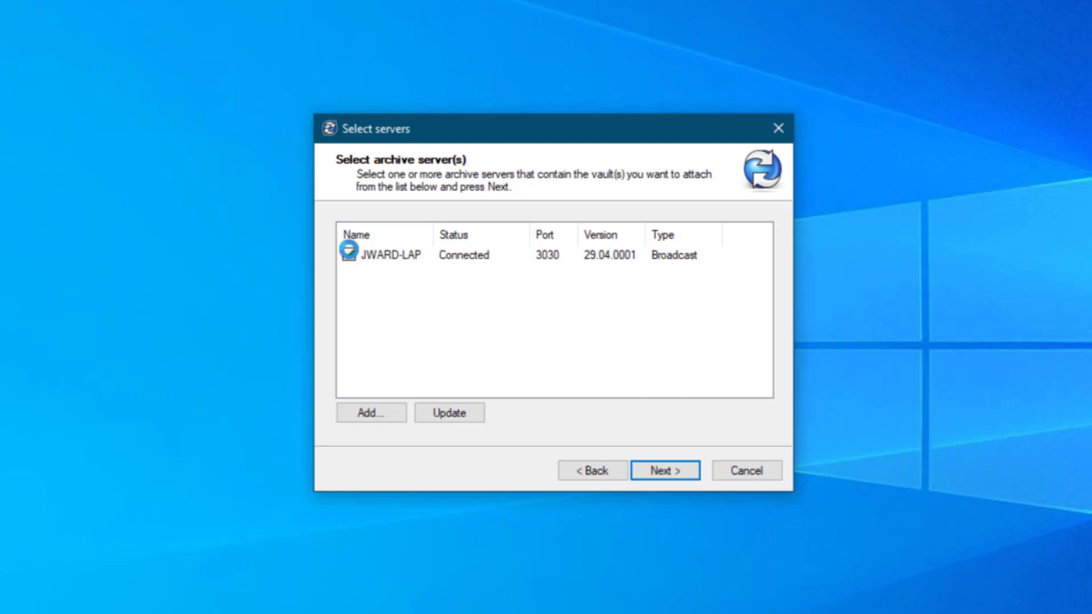
{"action": "left_click", "coordinate": [668, 472]}
Create a local view of the acme vault in C:\ for all users on this computer and finish the wizard.
{"action": "left_click", "coordinate": [350, 271]}
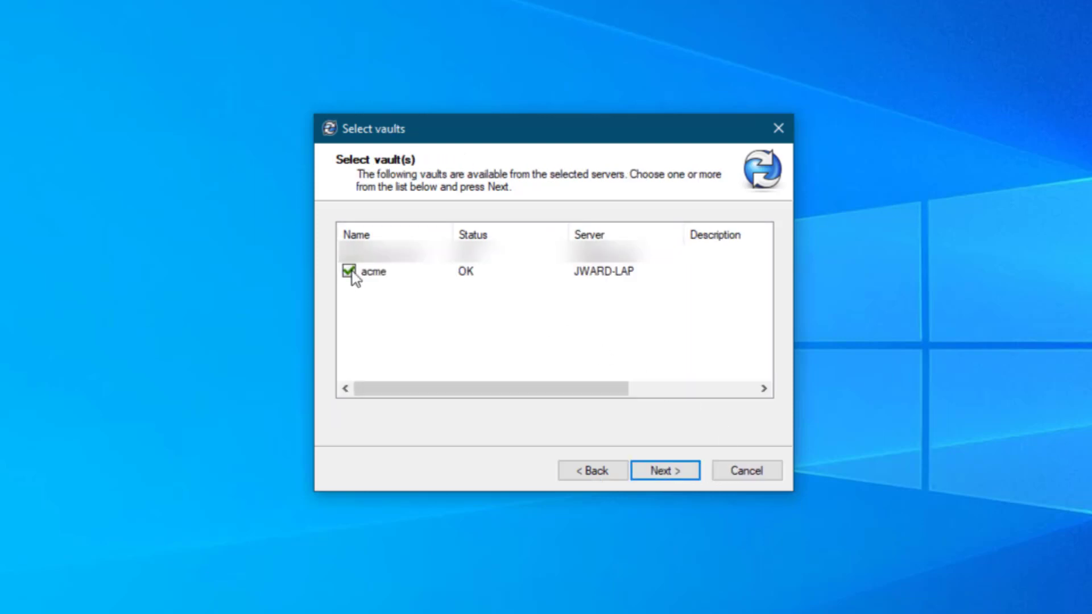
{"action": "left_click", "coordinate": [680, 470]}
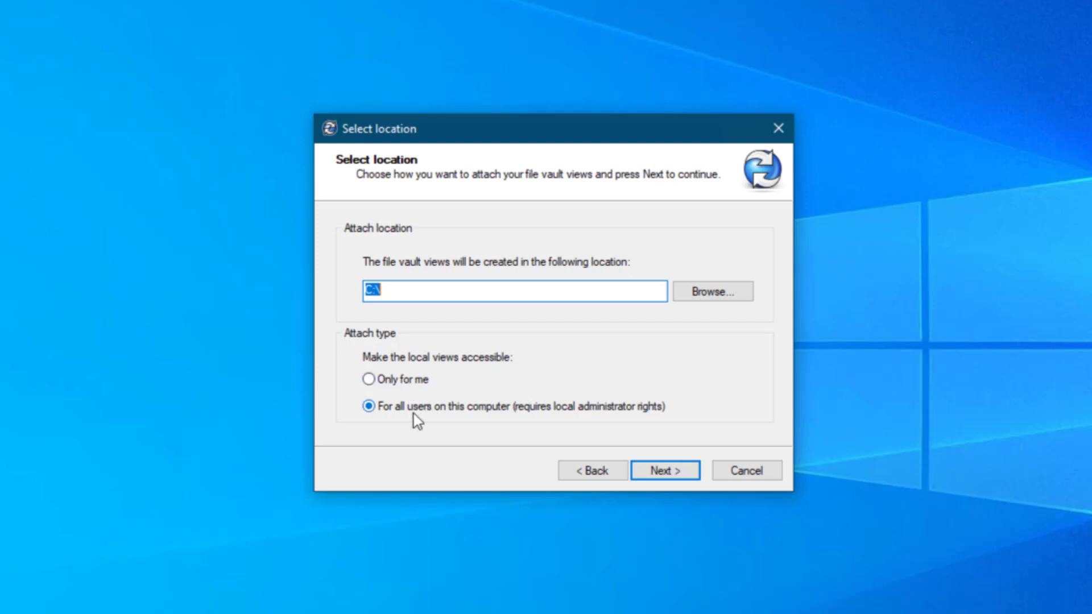
{"action": "left_click", "coordinate": [666, 472]}
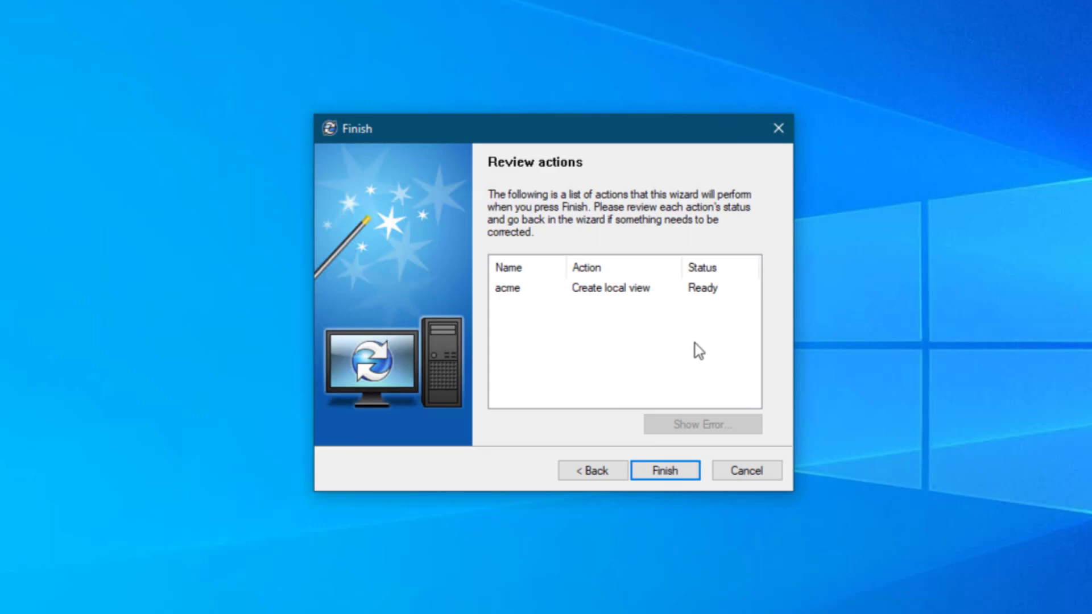
{"action": "left_click", "coordinate": [665, 471]}
{"action": "key", "text": "Return"}
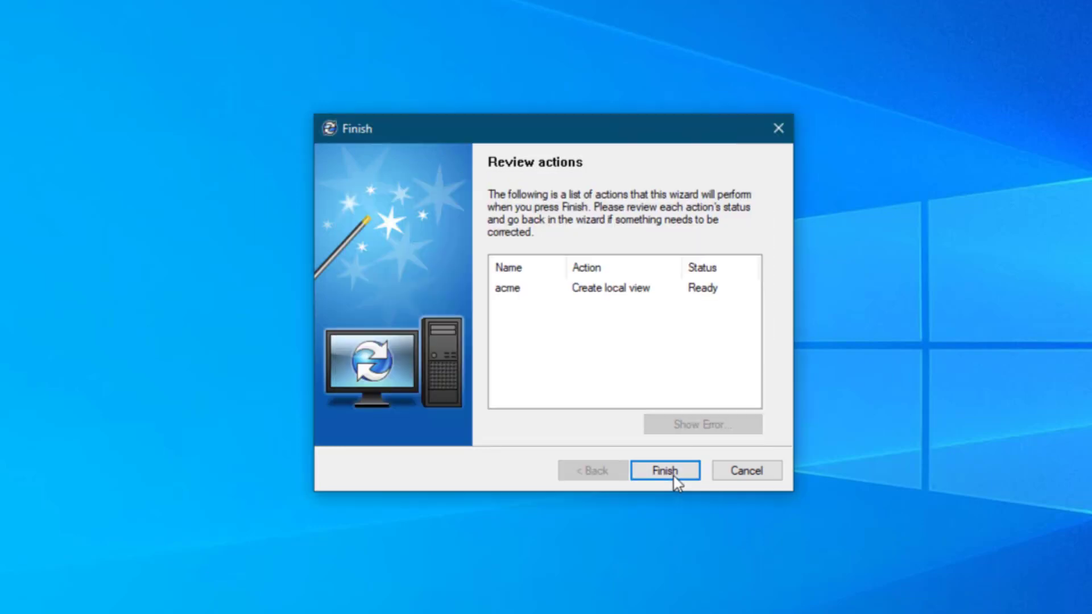
{"action": "left_click", "coordinate": [663, 469]}
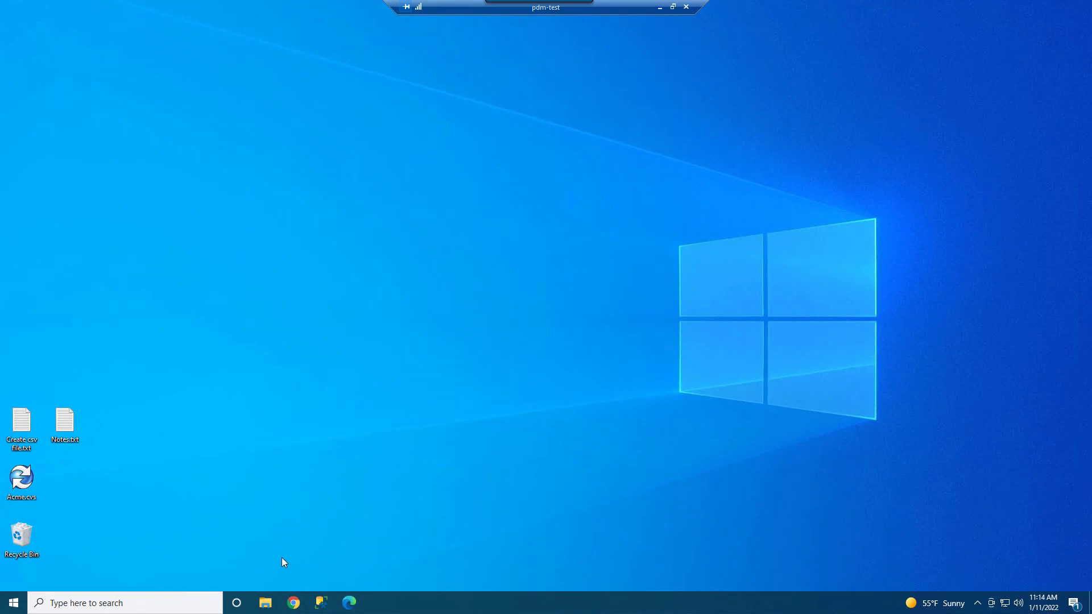
Switch to File Explorer and look for the acme vault view on Local Disk (C:).
{"action": "left_click", "coordinate": [262, 608]}
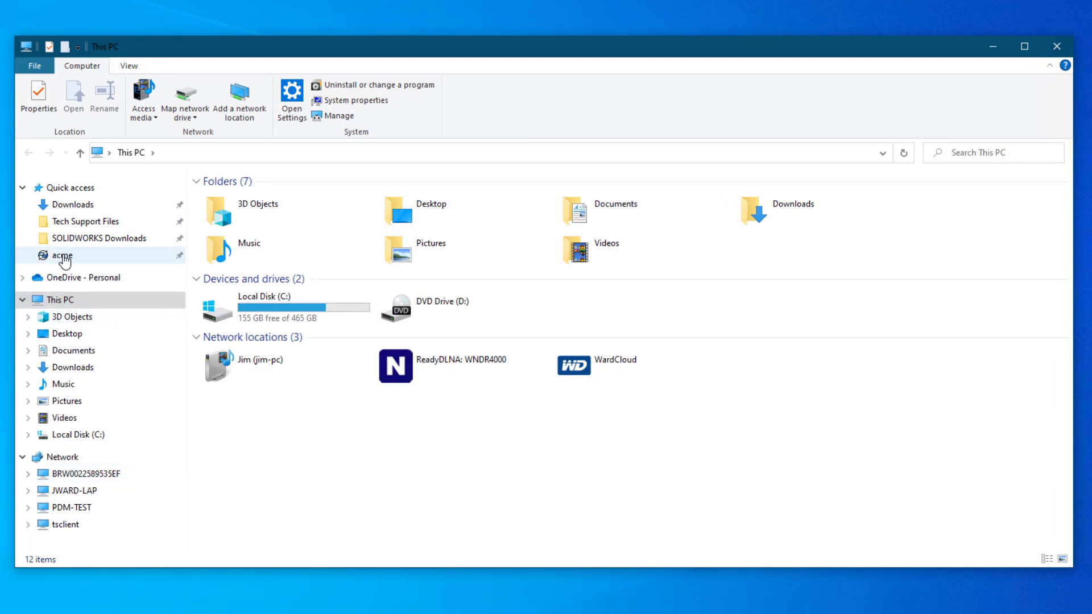
{"action": "left_click", "coordinate": [85, 435]}
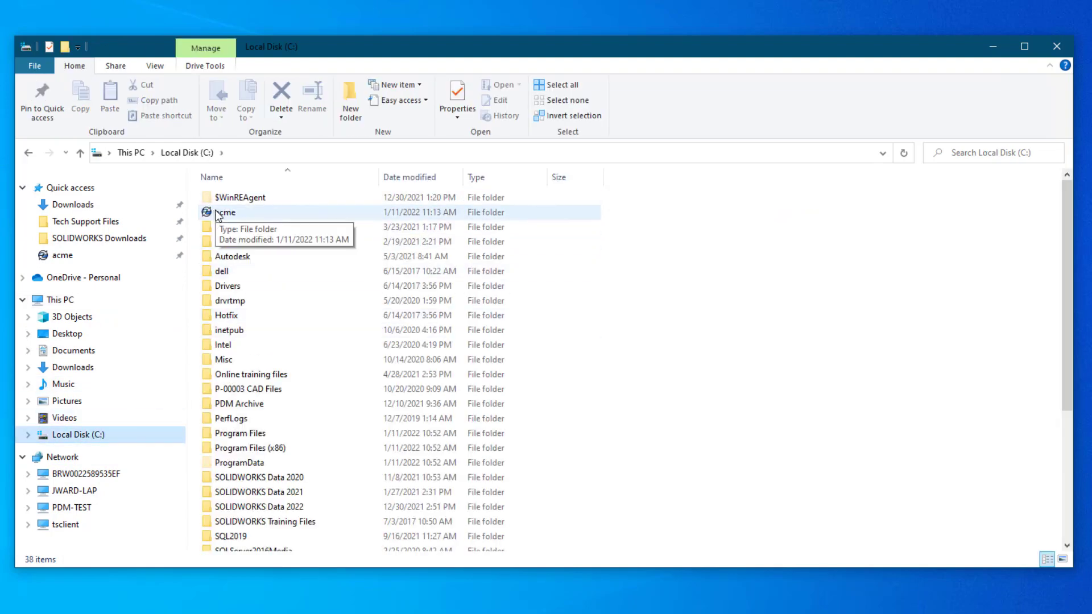
{"action": "right_click", "coordinate": [219, 215]}
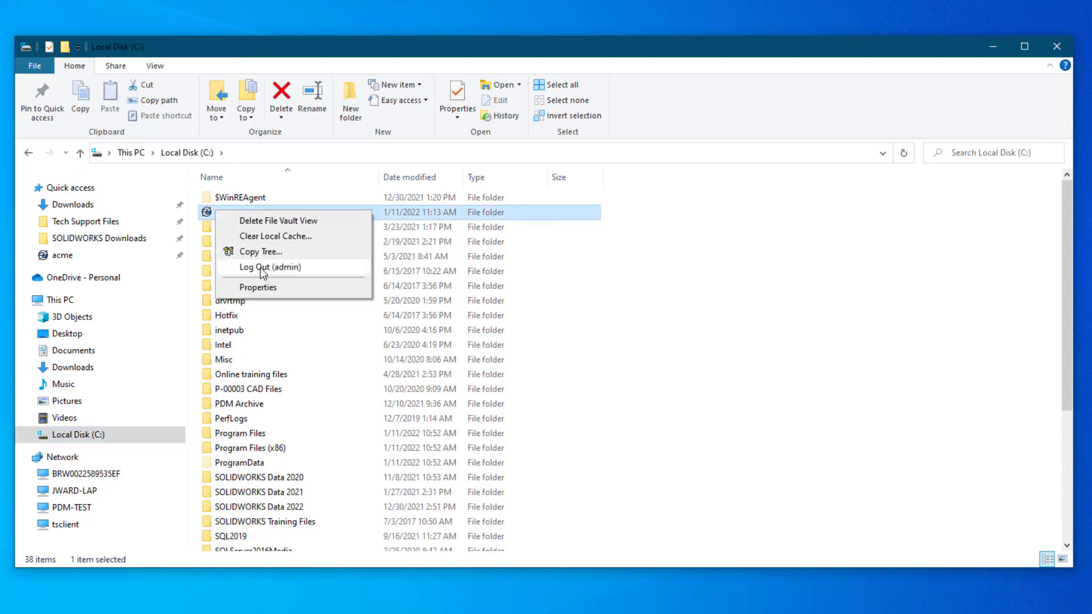
{"action": "left_click", "coordinate": [192, 226]}
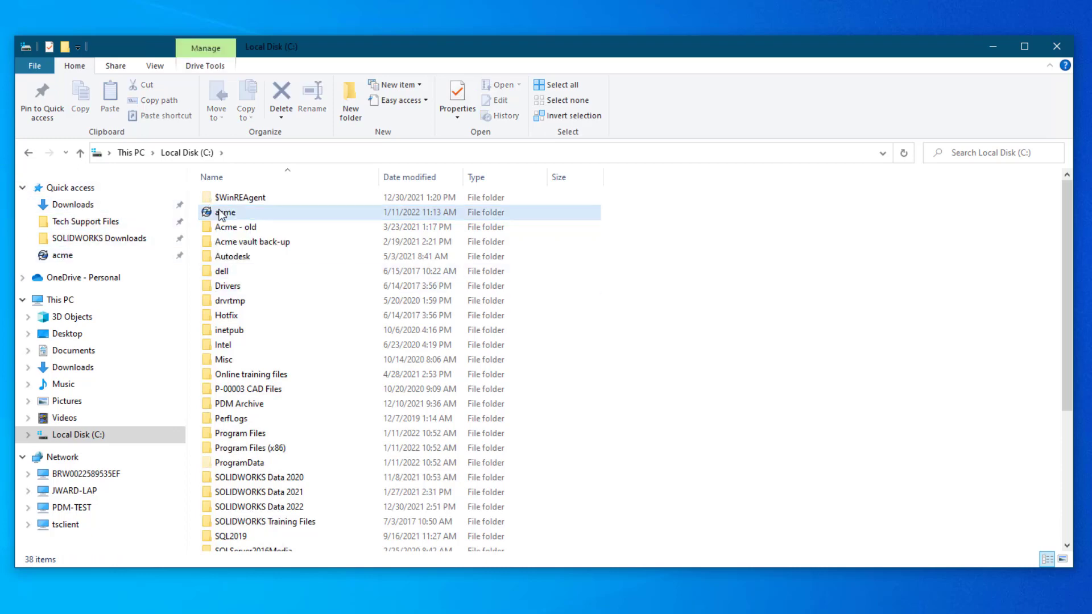
{"action": "left_click_drag", "start_coordinate": [213, 214], "coordinate": [131, 219]}
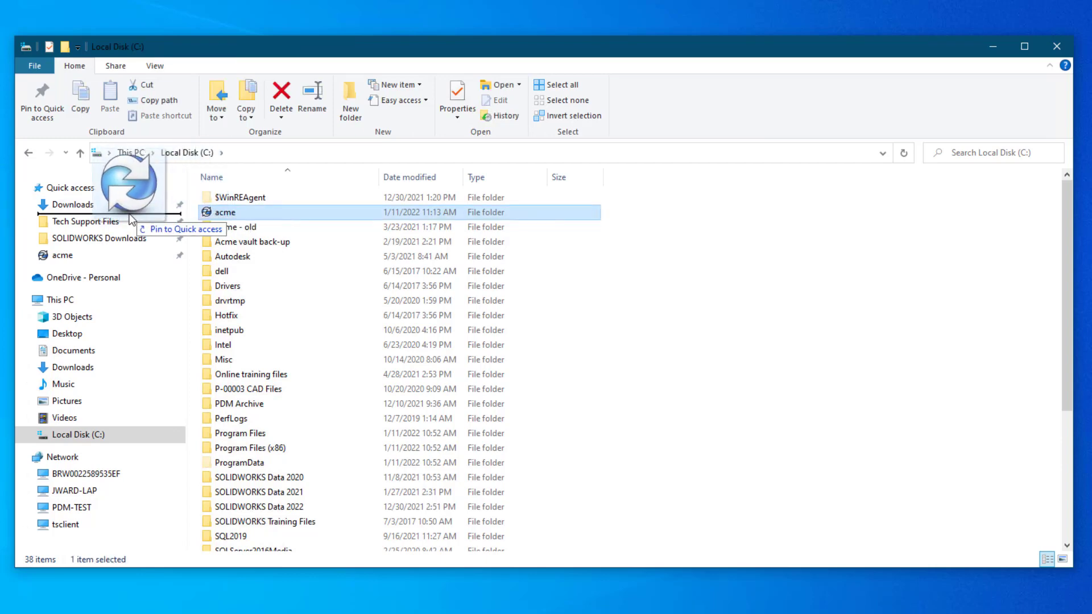
{"action": "right_click_drag", "start_coordinate": [131, 218], "coordinate": [283, 220]}
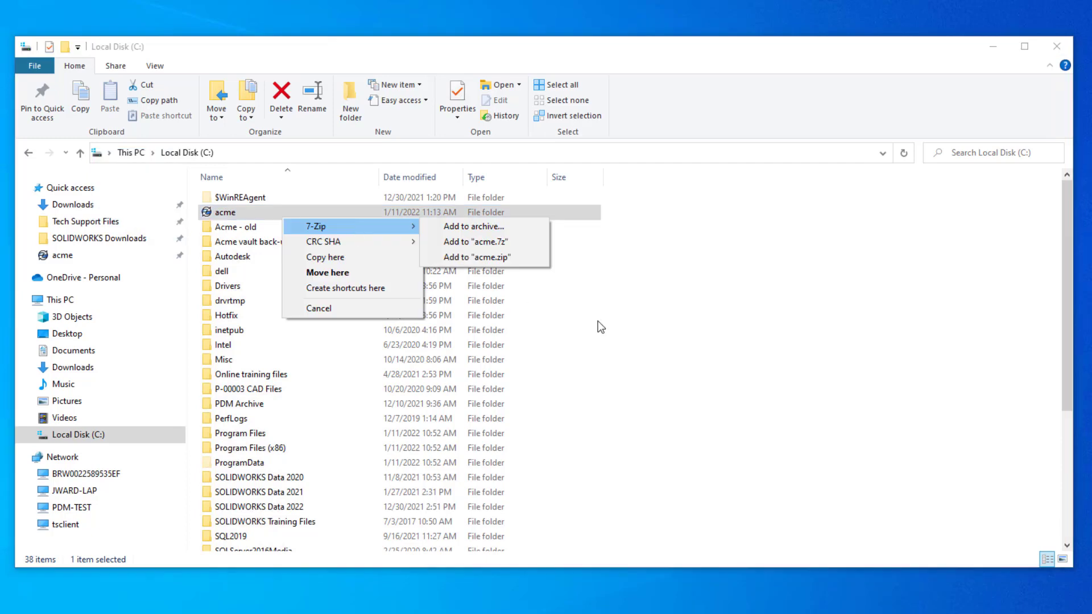
Open the acme vault view from Quick access and show its contents in the Details view.
{"action": "left_click", "coordinate": [52, 255]}
{"action": "left_click", "coordinate": [53, 256]}
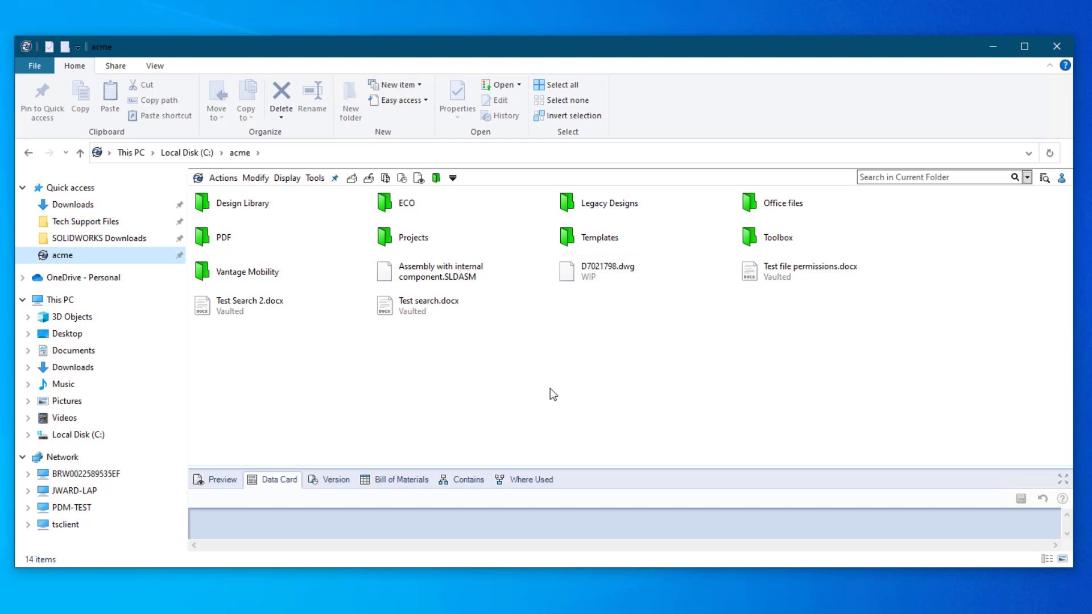
{"action": "left_click", "coordinate": [562, 369]}
{"action": "right_click", "coordinate": [560, 362]}
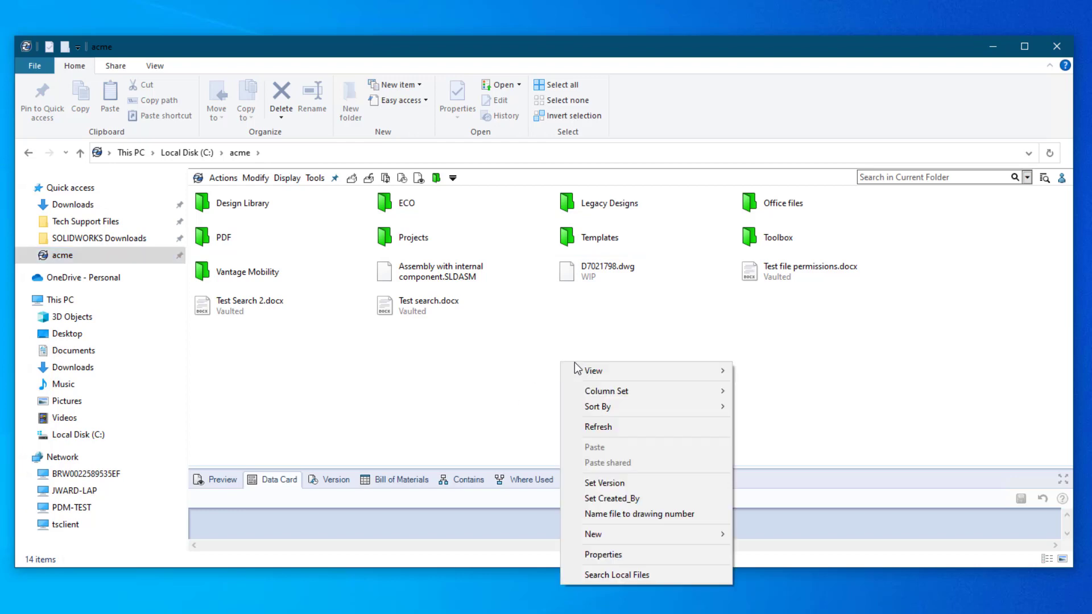
{"action": "mouse_move", "coordinate": [604, 370]}
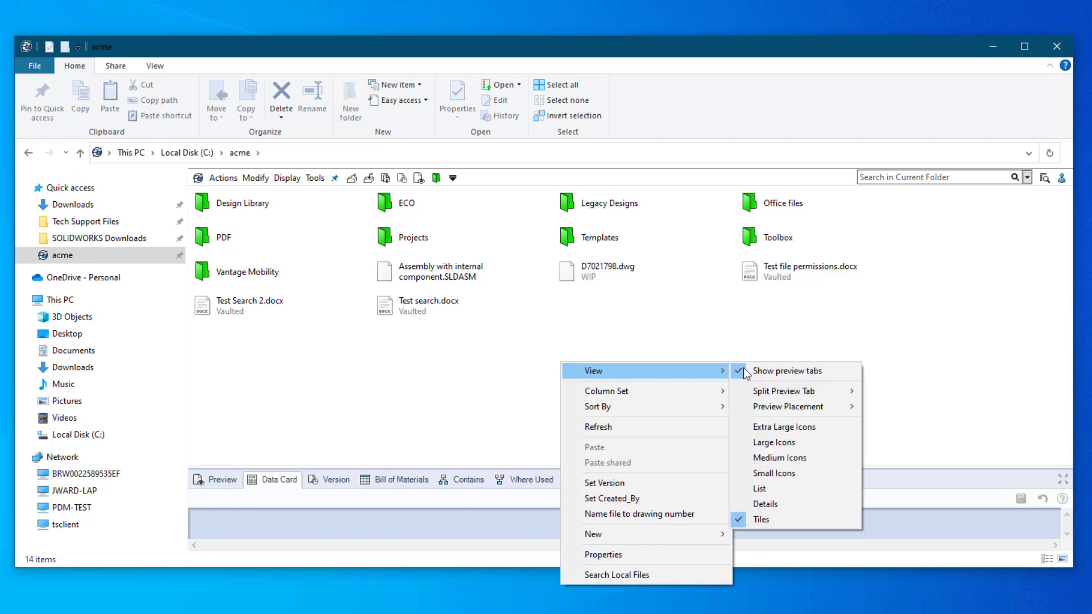
{"action": "left_click", "coordinate": [778, 504]}
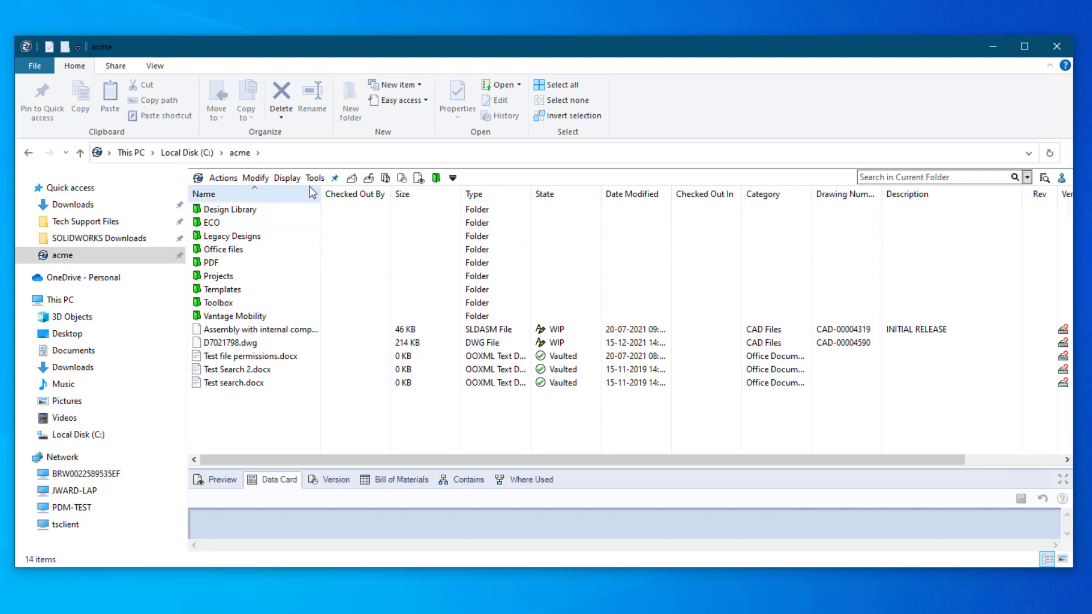
{"action": "mouse_move", "coordinate": [354, 197]}
{"action": "left_mouse_down"}
{"action": "mouse_move", "coordinate": [463, 196]}
{"action": "mouse_move", "coordinate": [339, 200]}
{"action": "mouse_move", "coordinate": [352, 200]}
{"action": "left_mouse_up"}
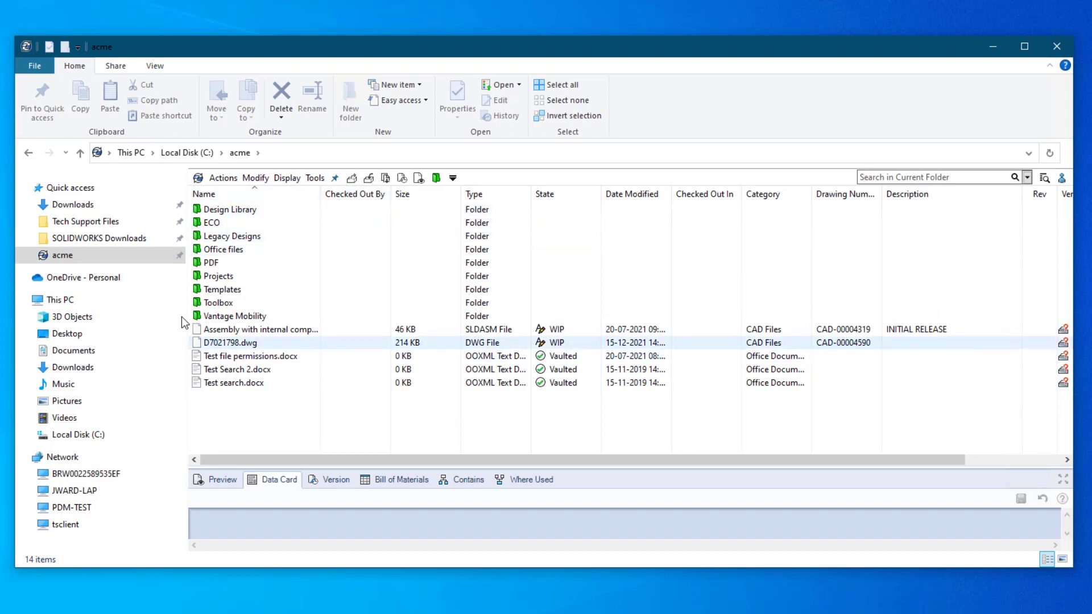
Apply the acme folder's current view settings to all folders of this type through Folder Options.
{"action": "right_click", "coordinate": [74, 195]}
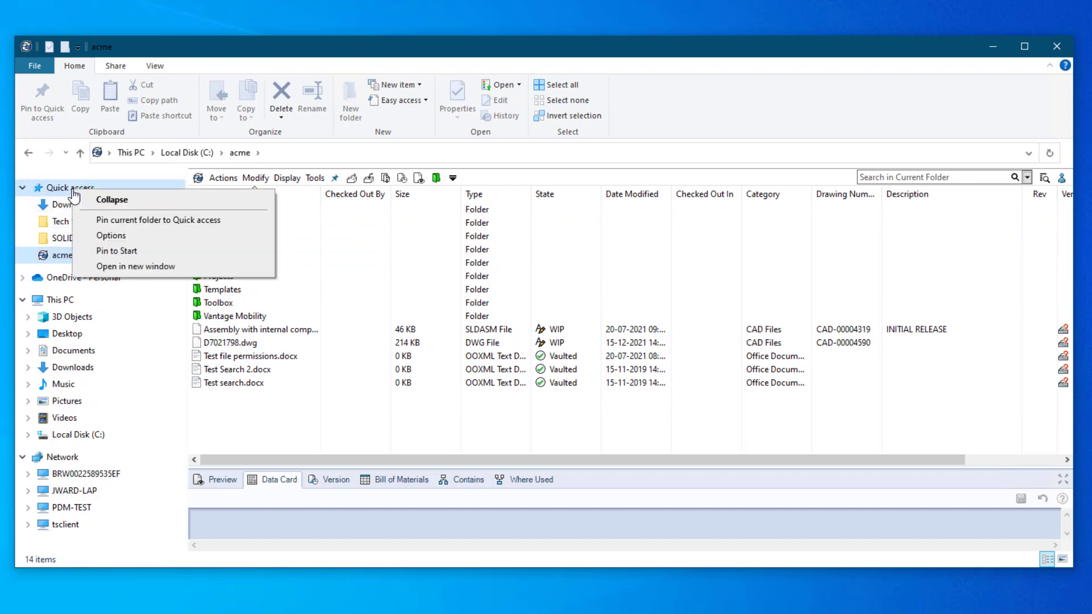
{"action": "left_click", "coordinate": [103, 236]}
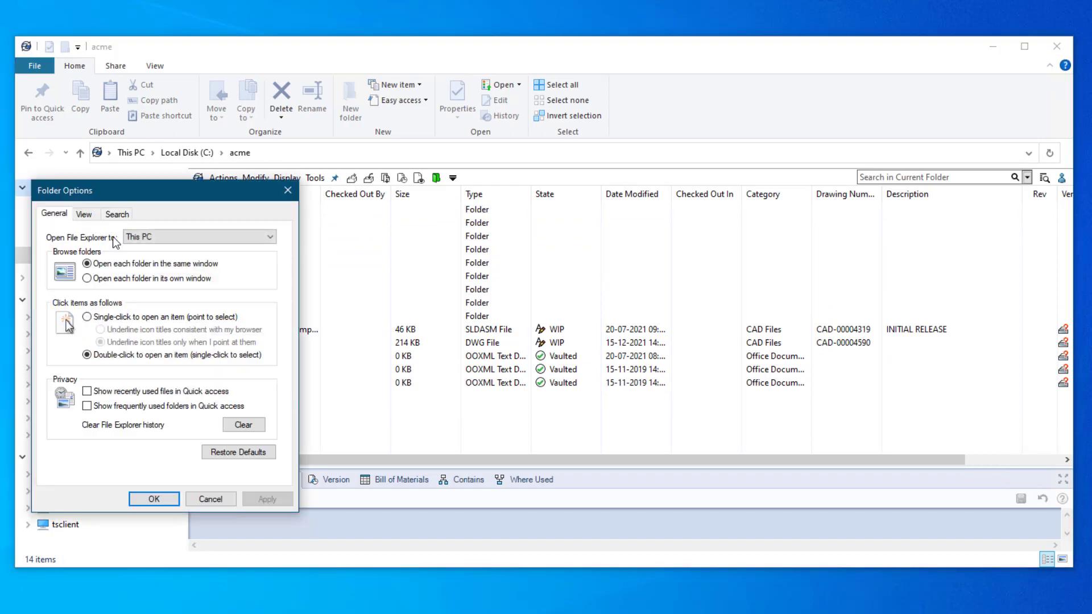
{"action": "left_click", "coordinate": [85, 215]}
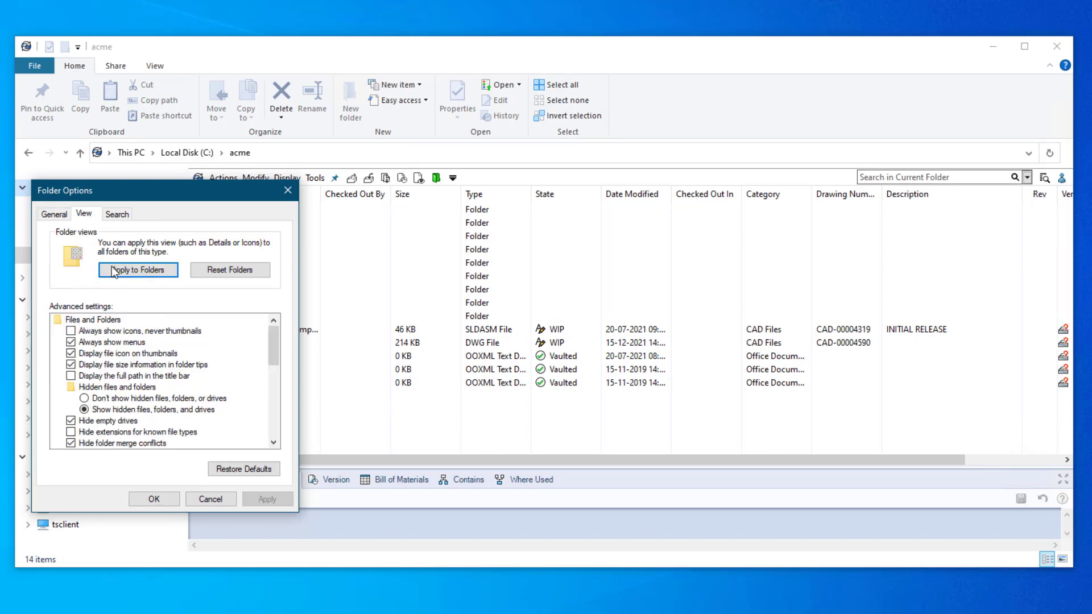
{"action": "left_click", "coordinate": [129, 273]}
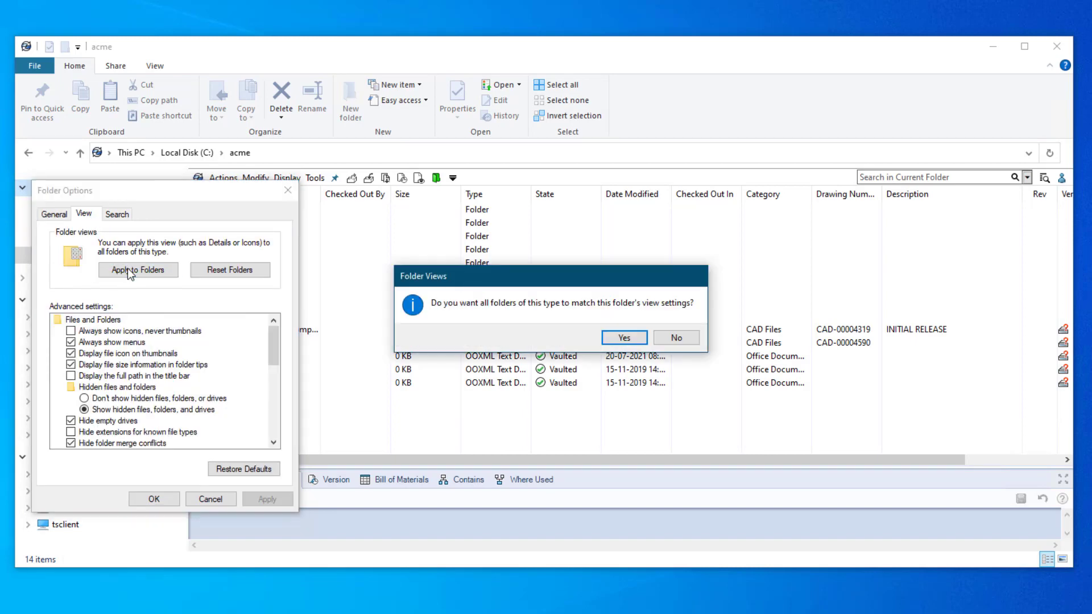
{"action": "left_click", "coordinate": [623, 339]}
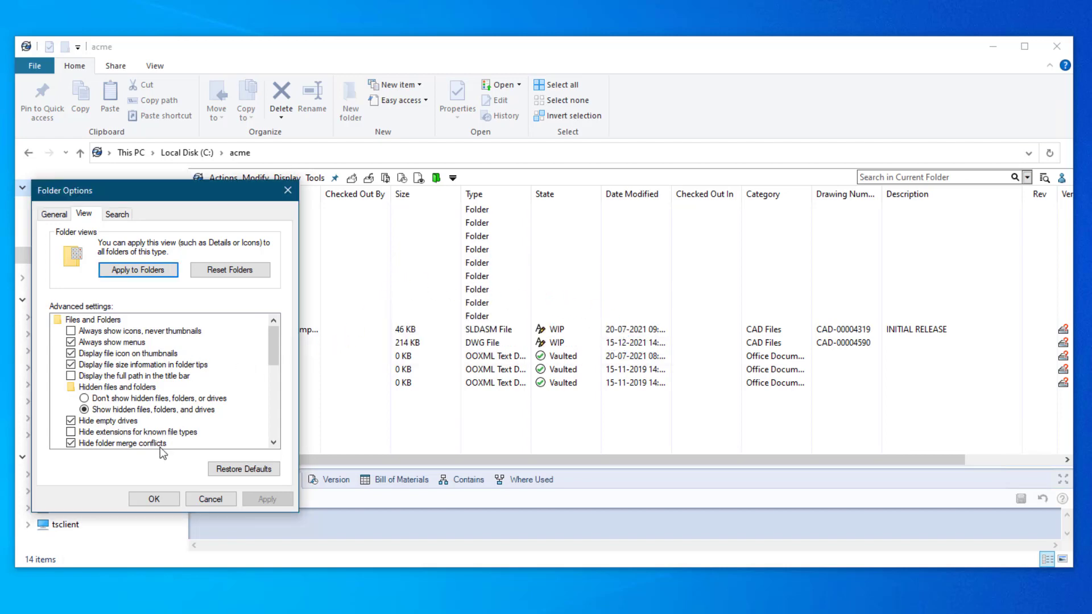
{"action": "left_click", "coordinate": [152, 499]}
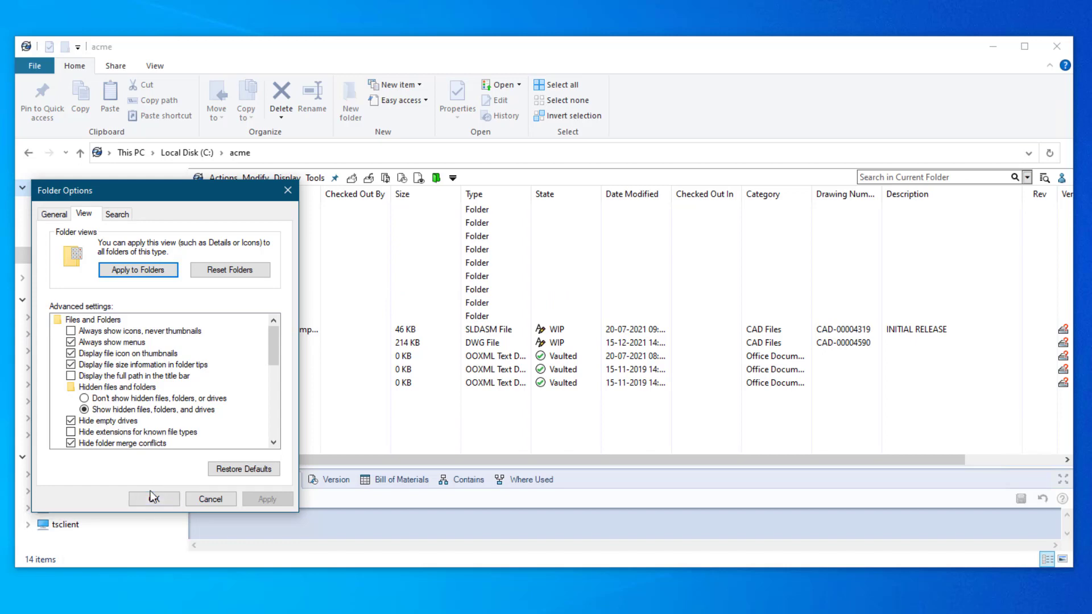